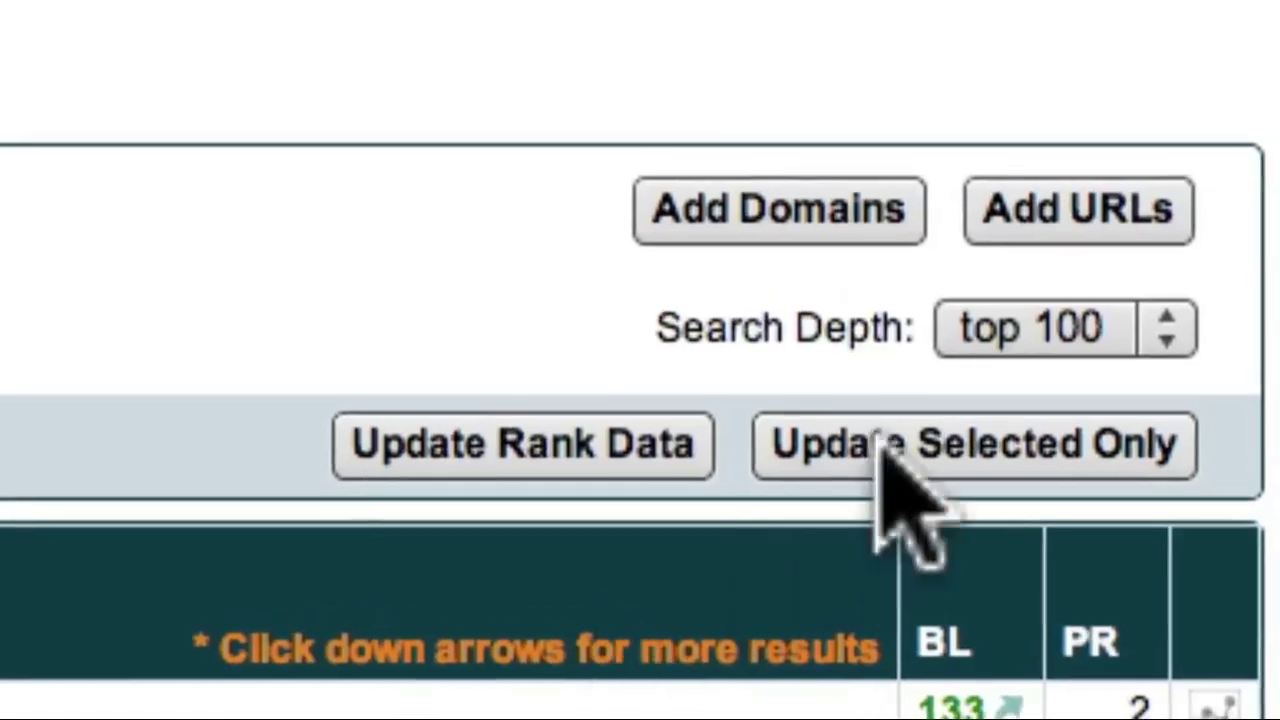
Start adding URLs and copy the ezinearticles.com tennis equipment article's address from the web browser into the URL list.
left_click(1032, 200)
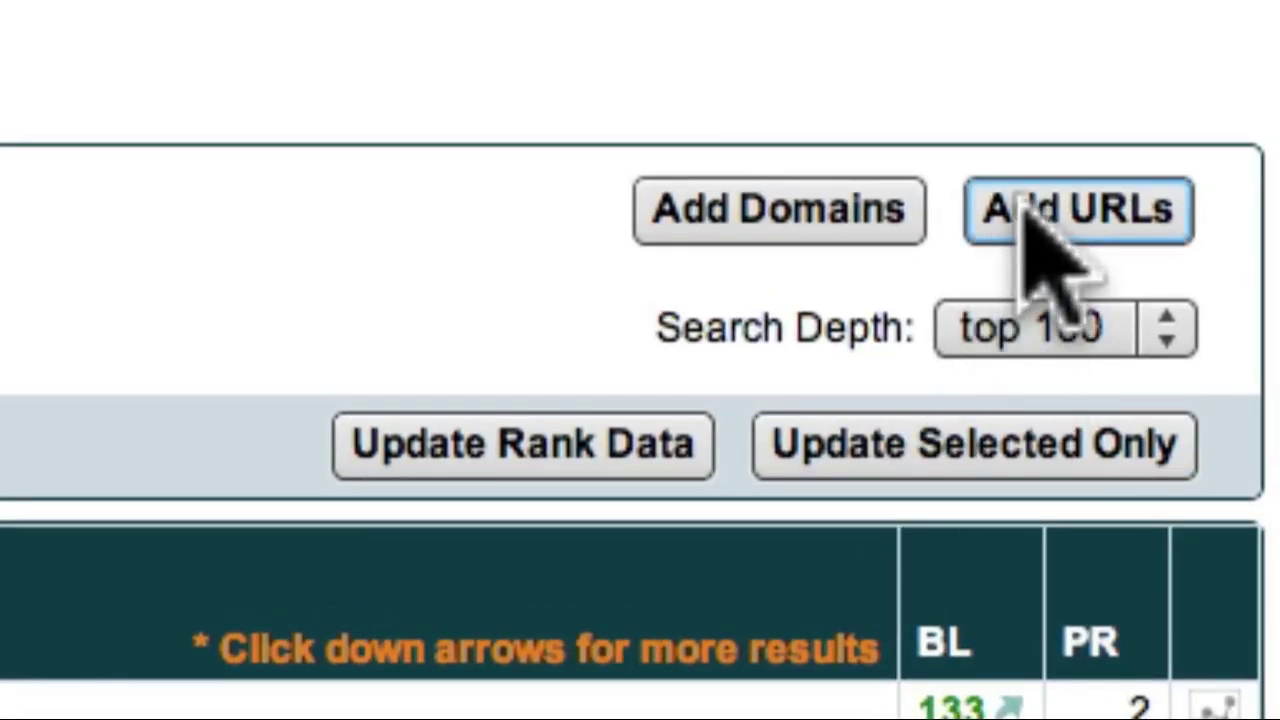
left_click(1025, 205)
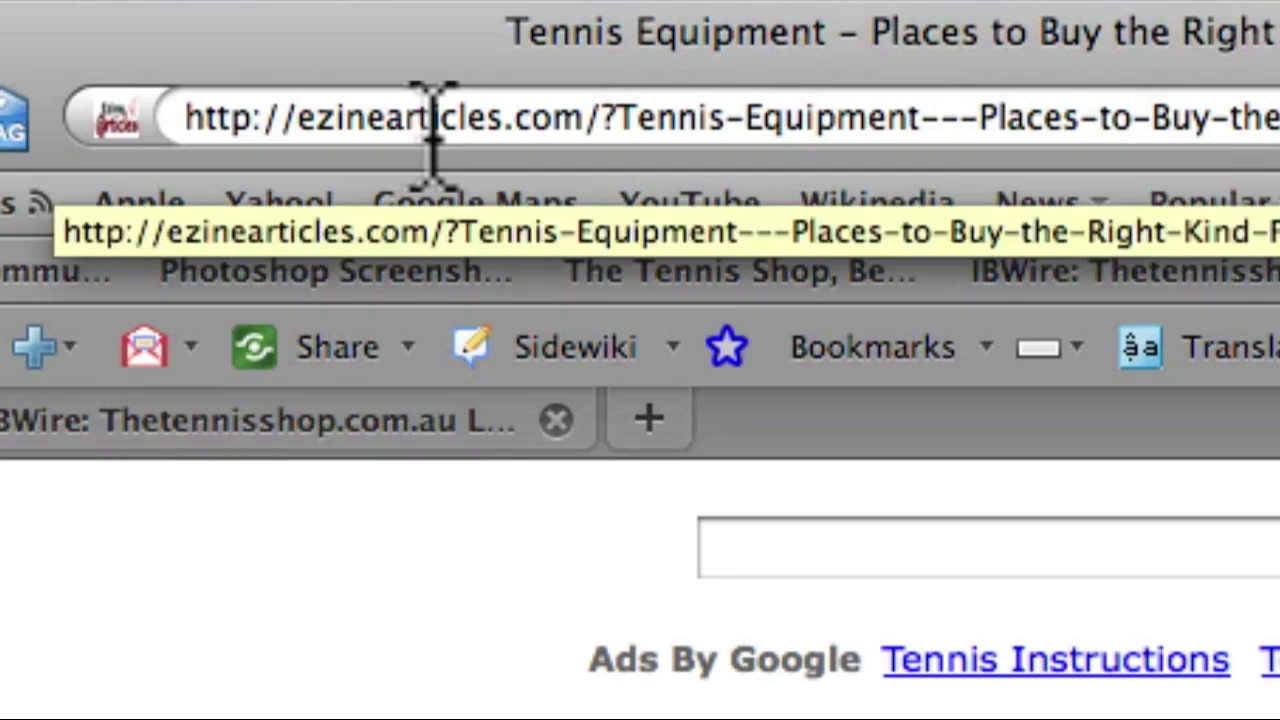
left_click(432, 118)
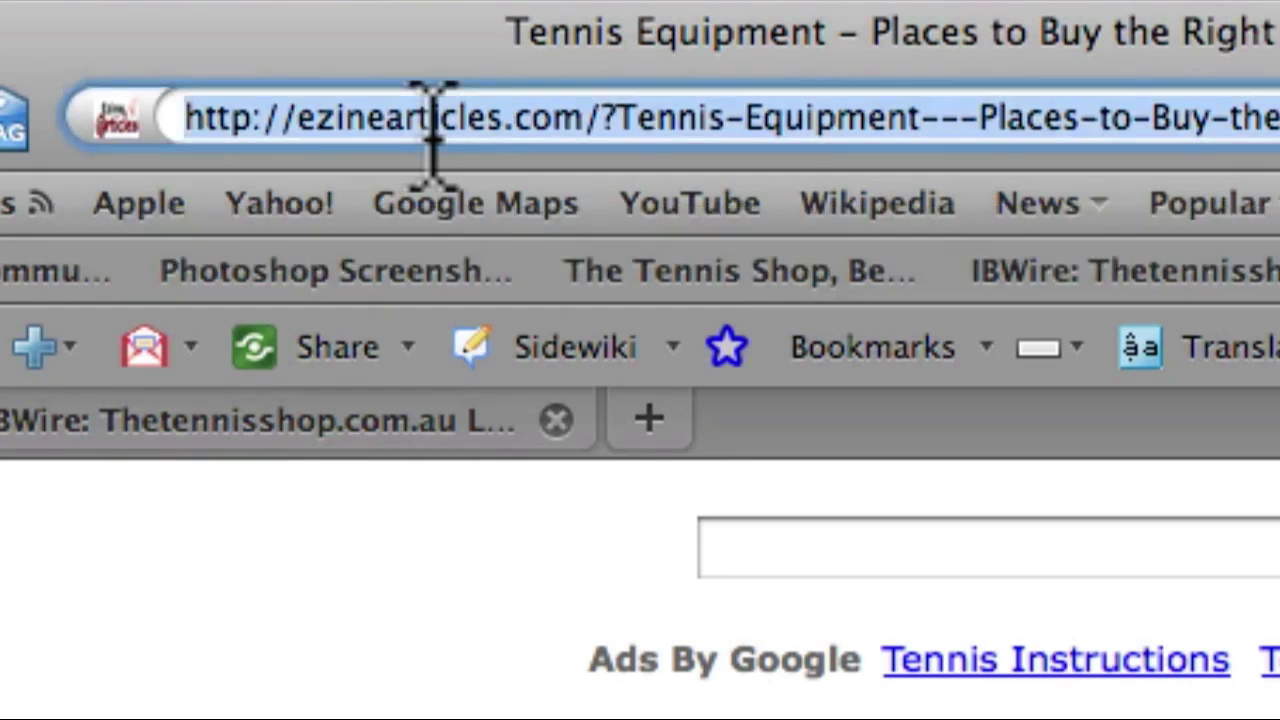
right_click(432, 140)
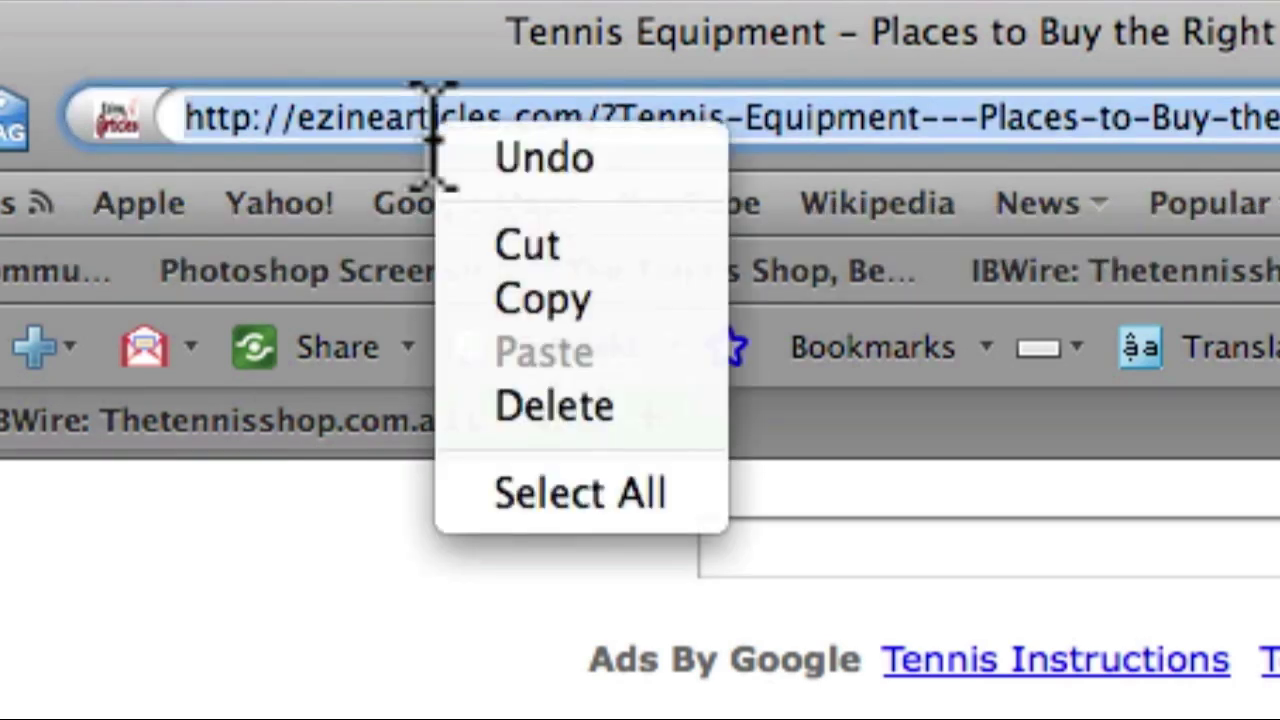
left_click(549, 285)
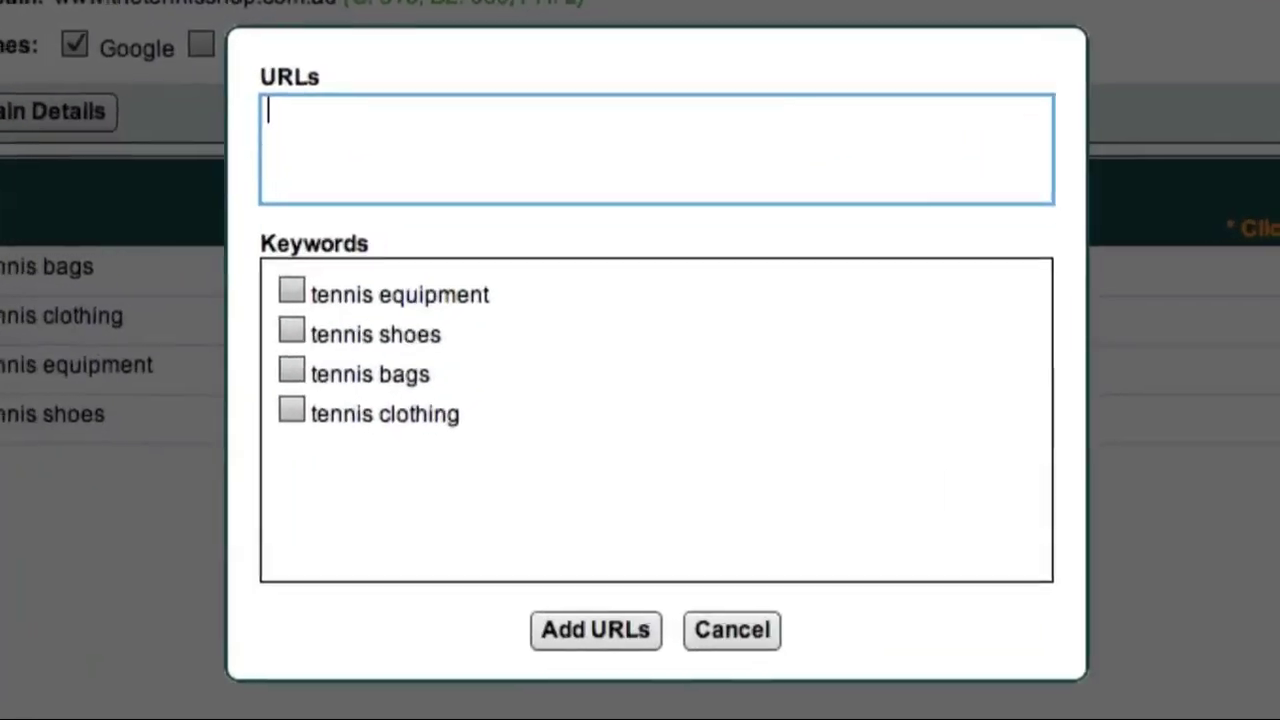
right_click(369, 111)
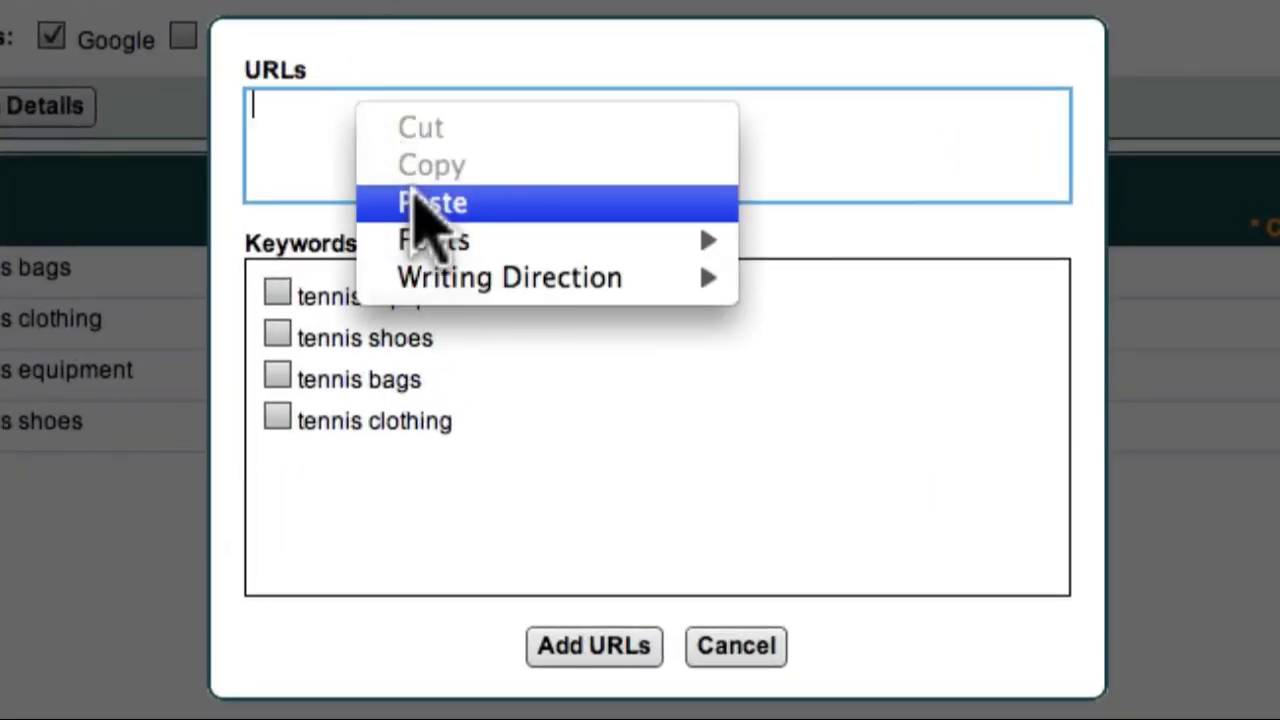
left_click(414, 198)
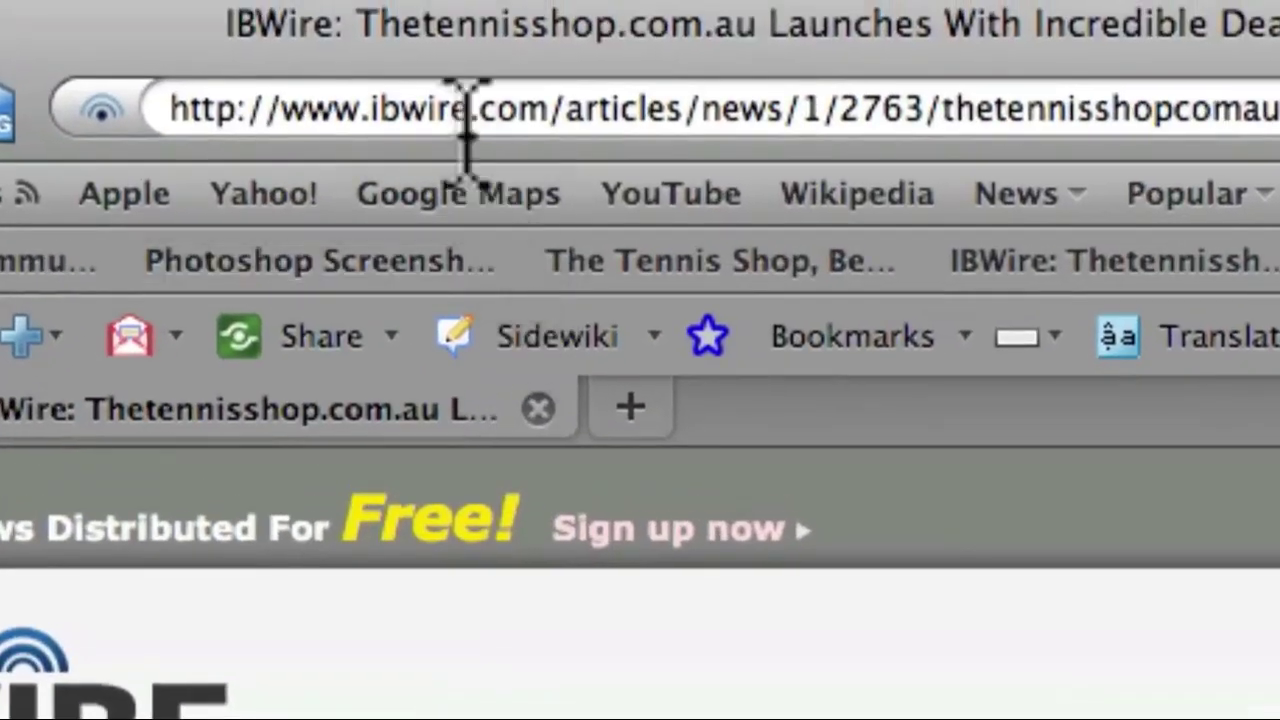
Copy the ibwire.com article's address from the web browser into the URL list and add both URLs for the keyword "tennis equipment".
left_click(466, 125)
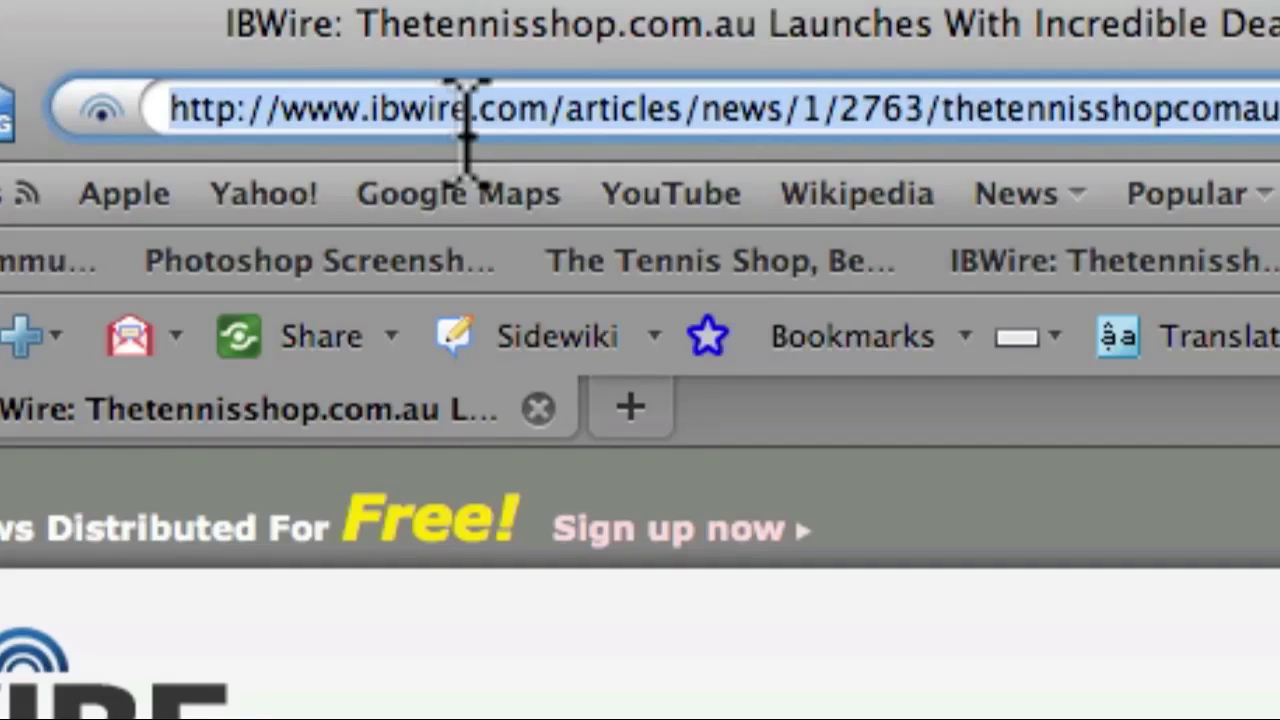
right_click(466, 125)
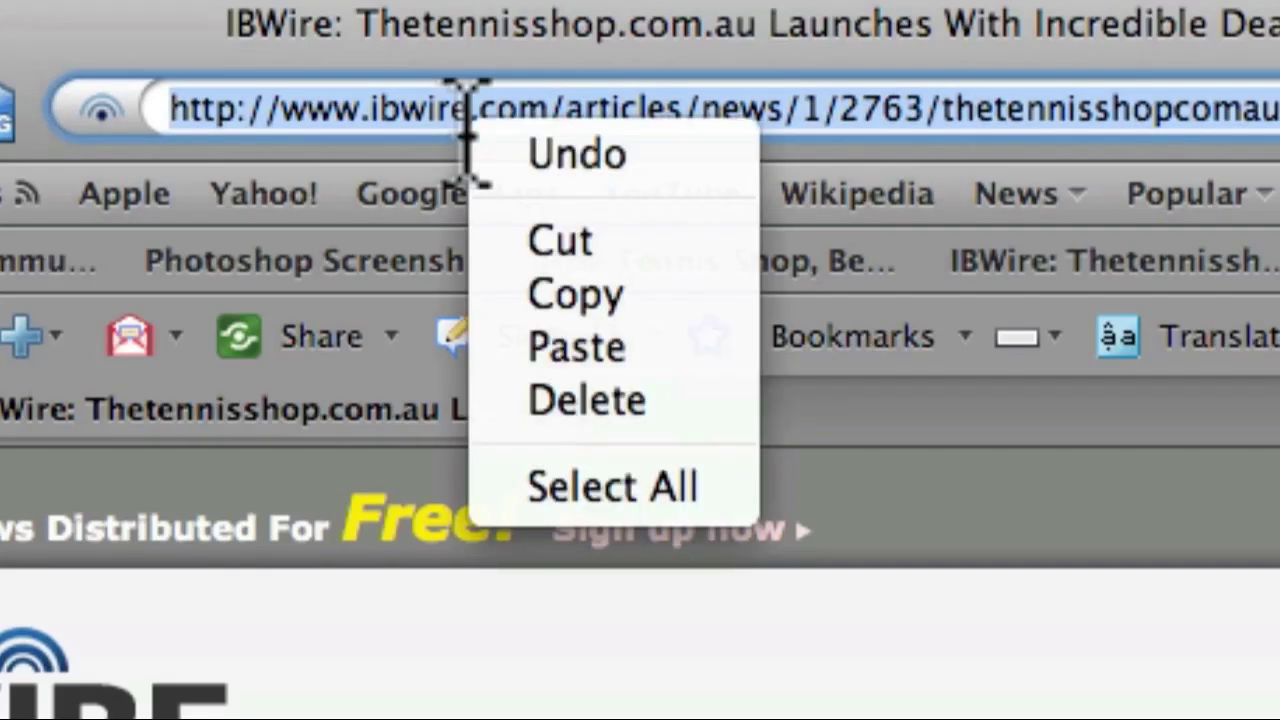
left_click(600, 300)
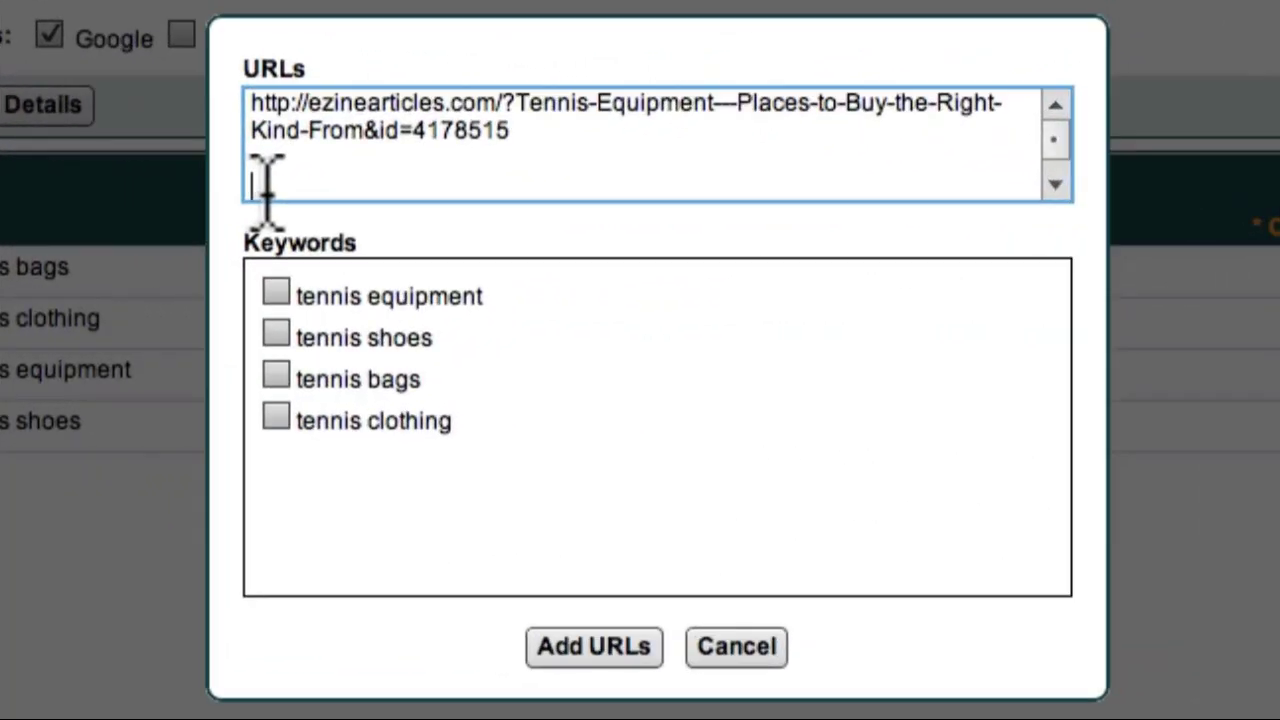
right_click(266, 186)
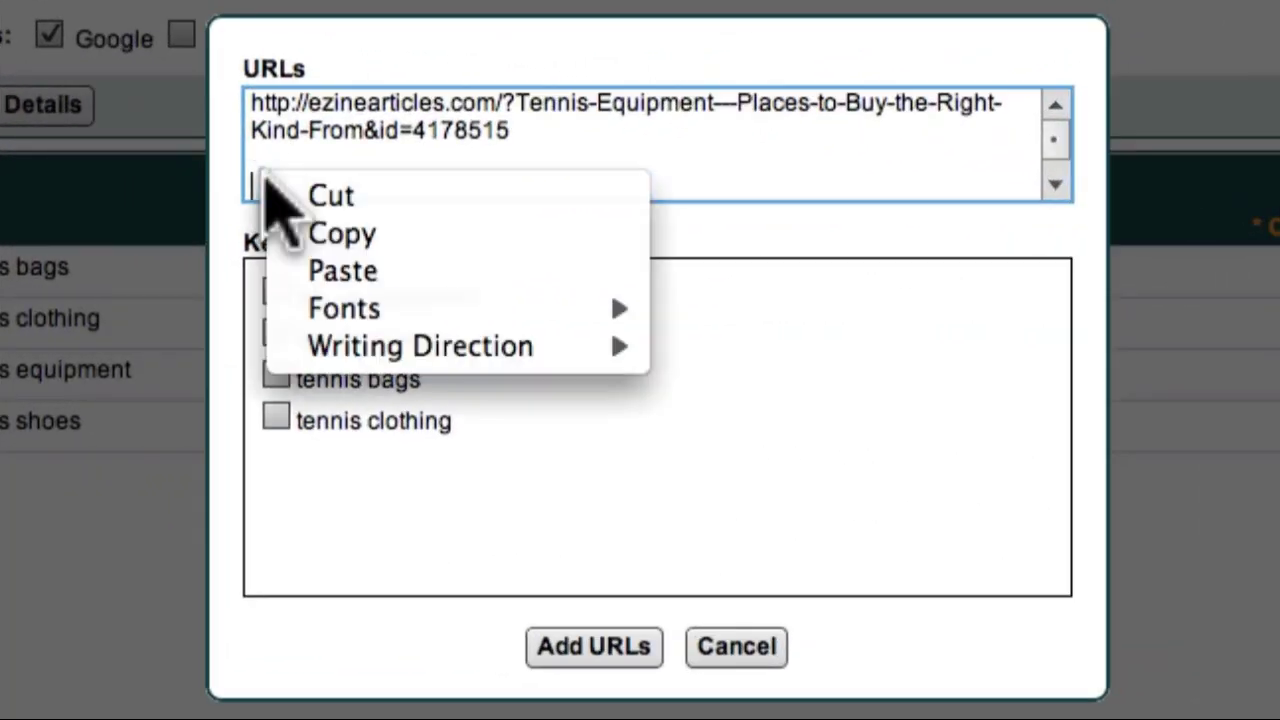
left_click(336, 272)
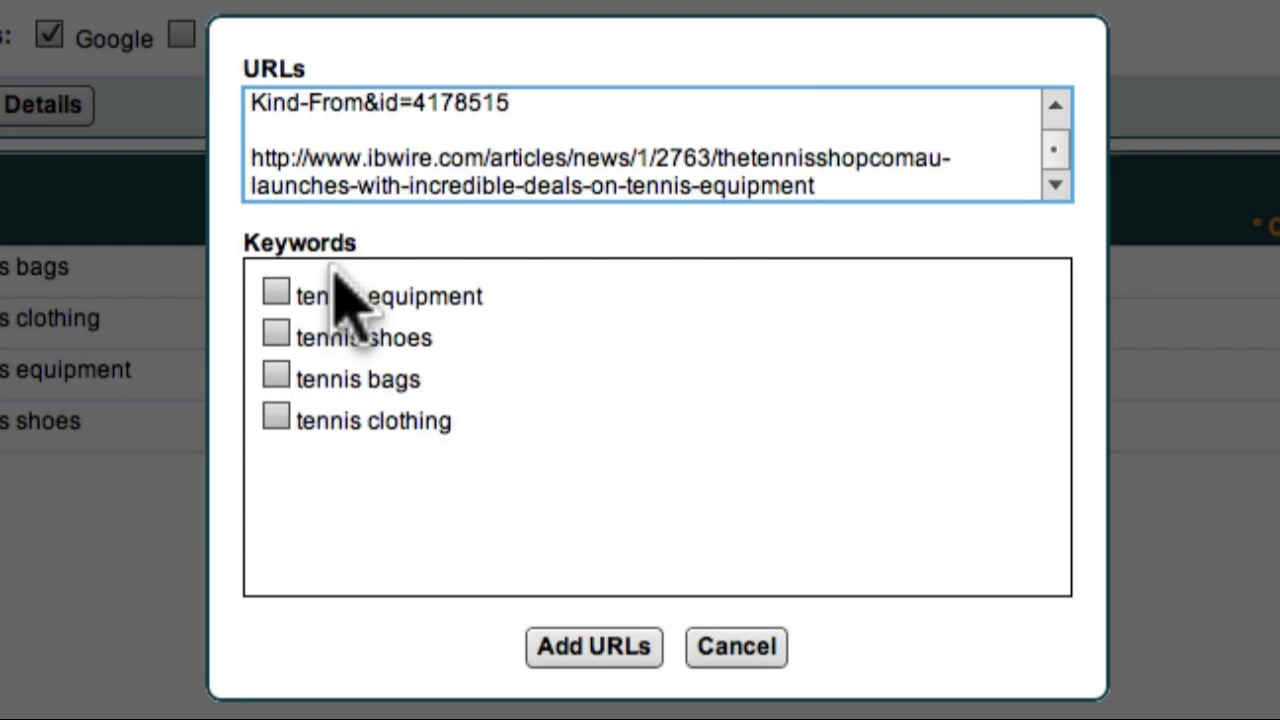
left_click(284, 296)
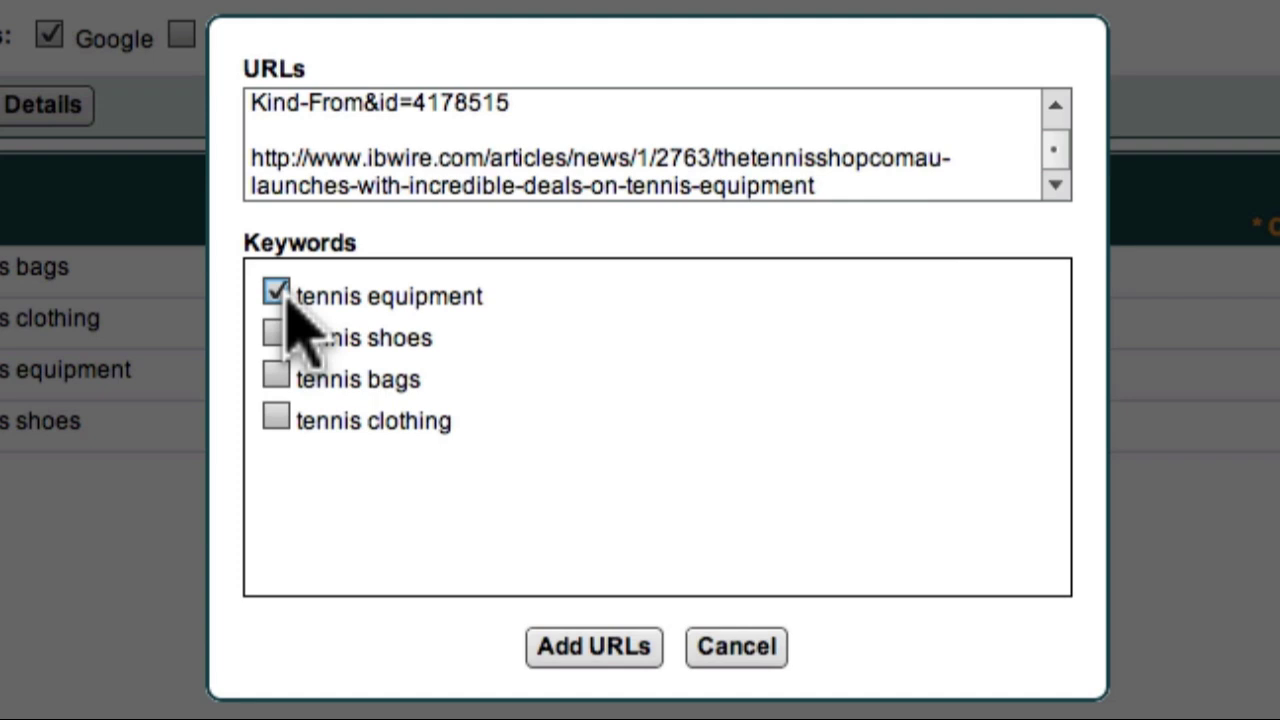
left_click(579, 650)
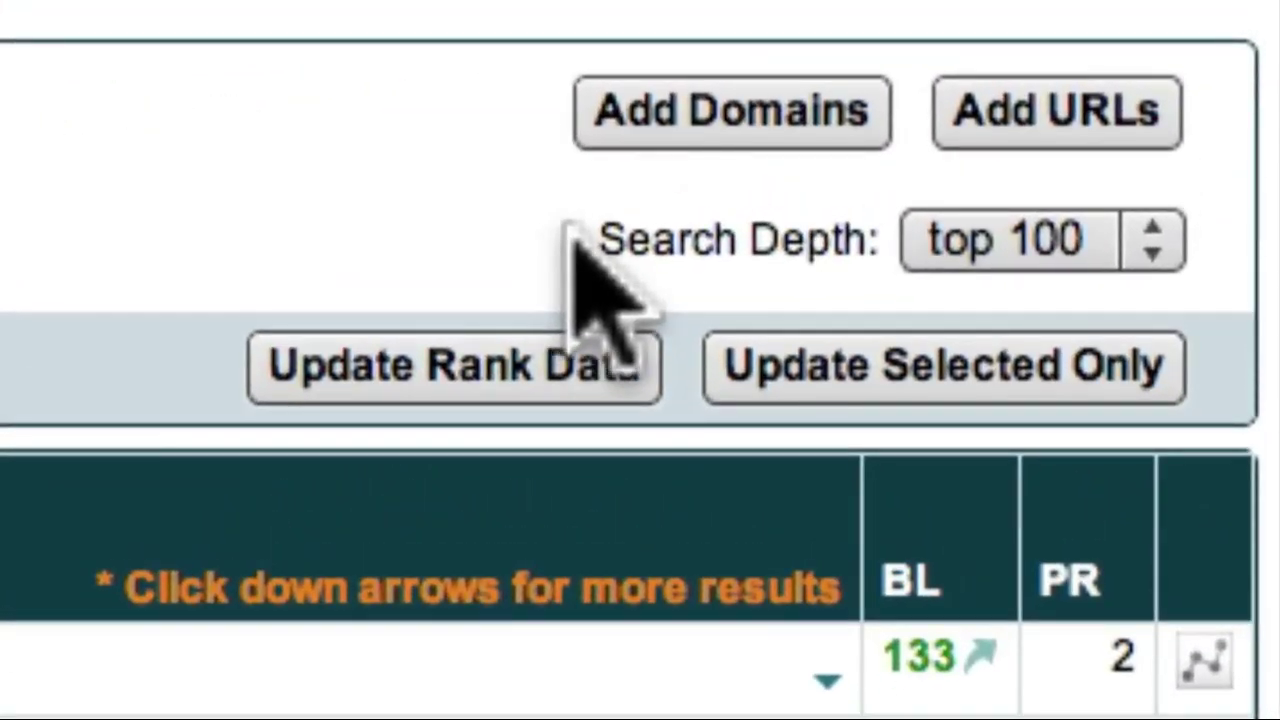
Set the search depth to top 1000 and update the rank data for all keywords.
left_click(1135, 230)
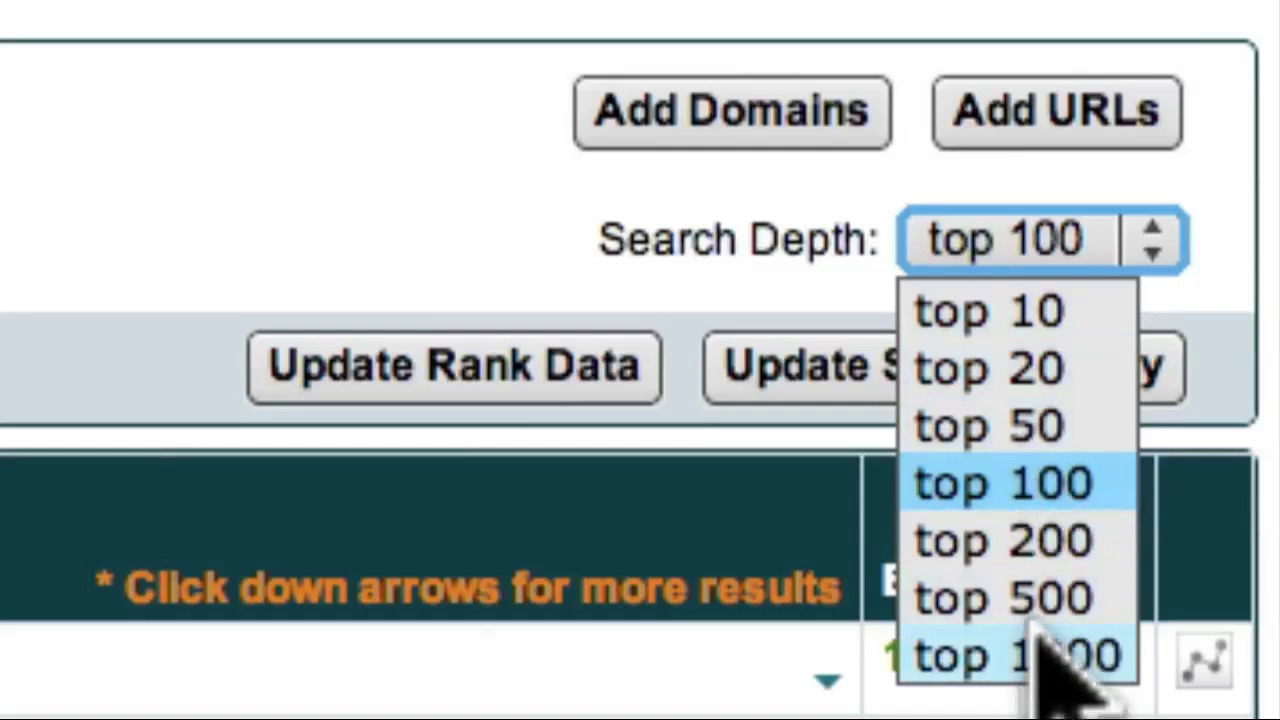
left_click(1038, 650)
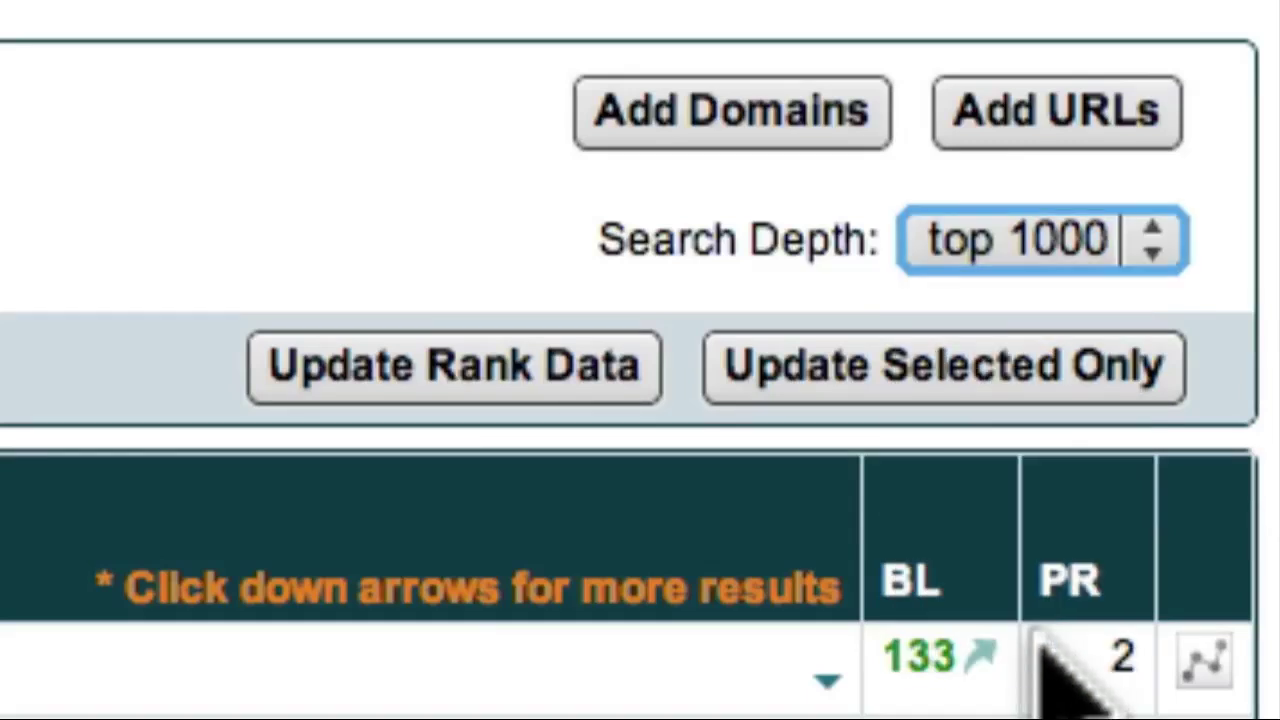
left_click(555, 360)
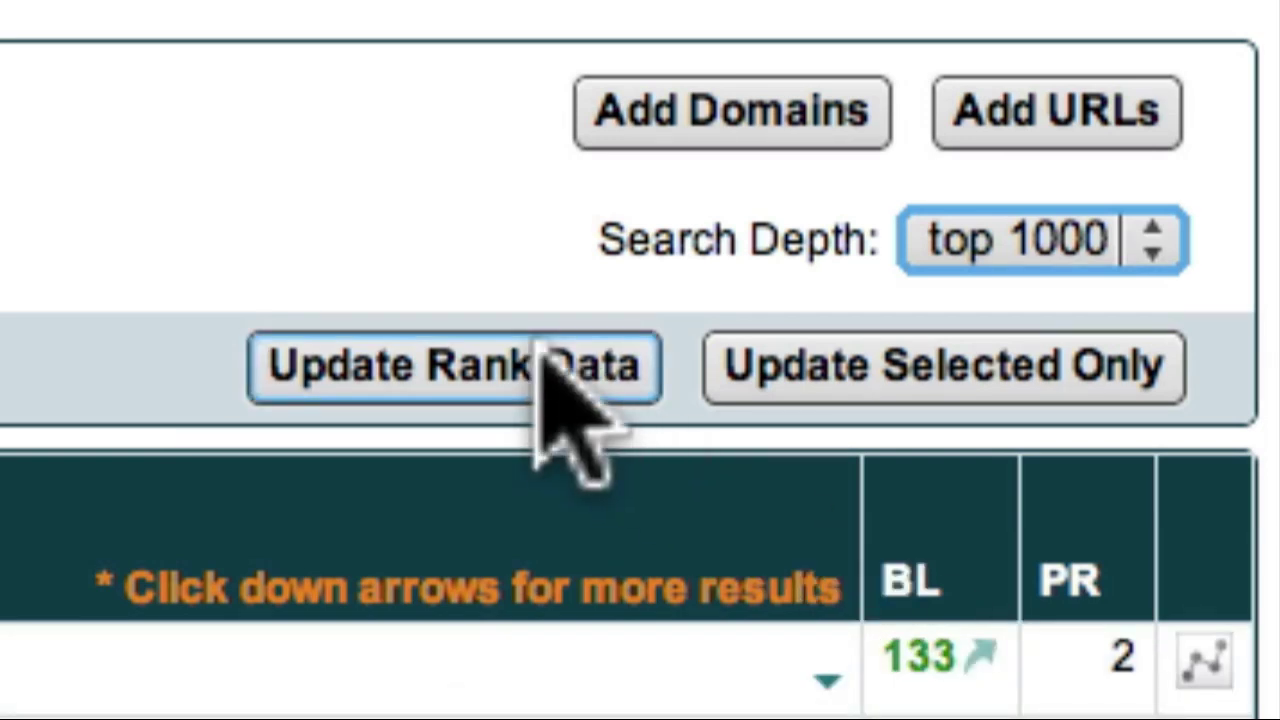
left_click(542, 350)
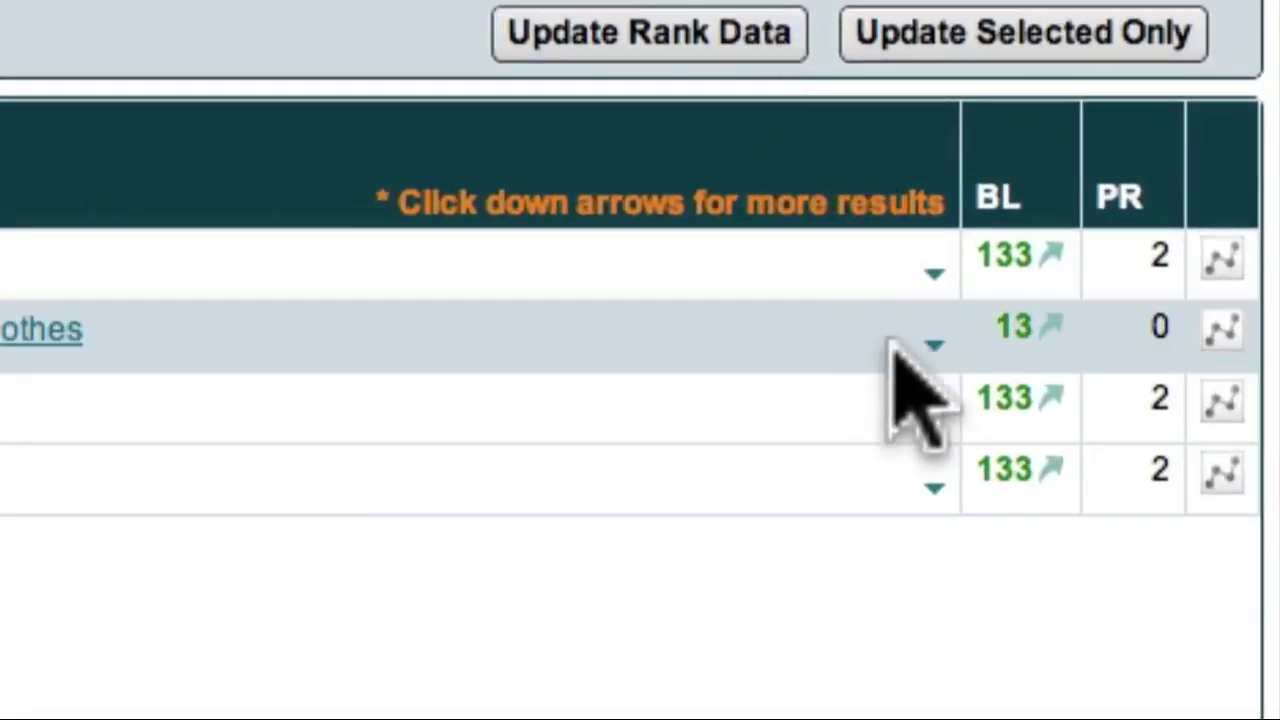
Expand the additional results for "tennis equipment" and examine the rankings of its tracked pages.
left_click(932, 414)
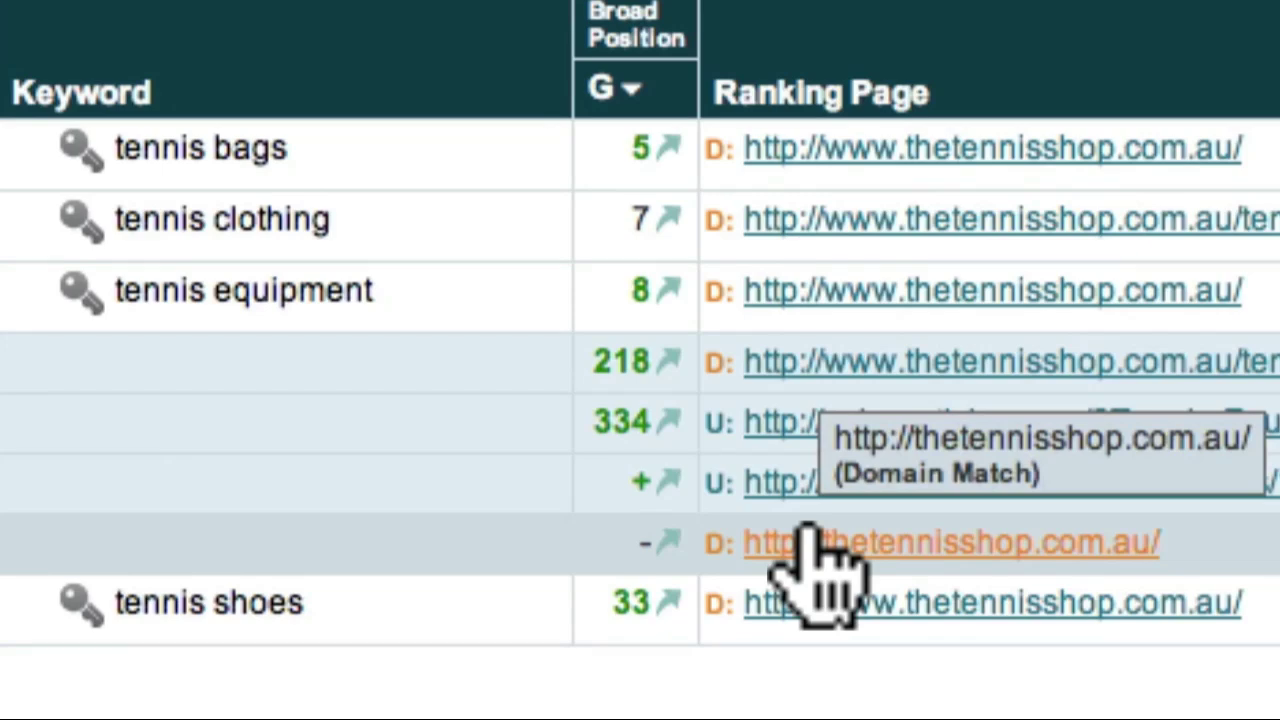
mouse_move(643, 502)
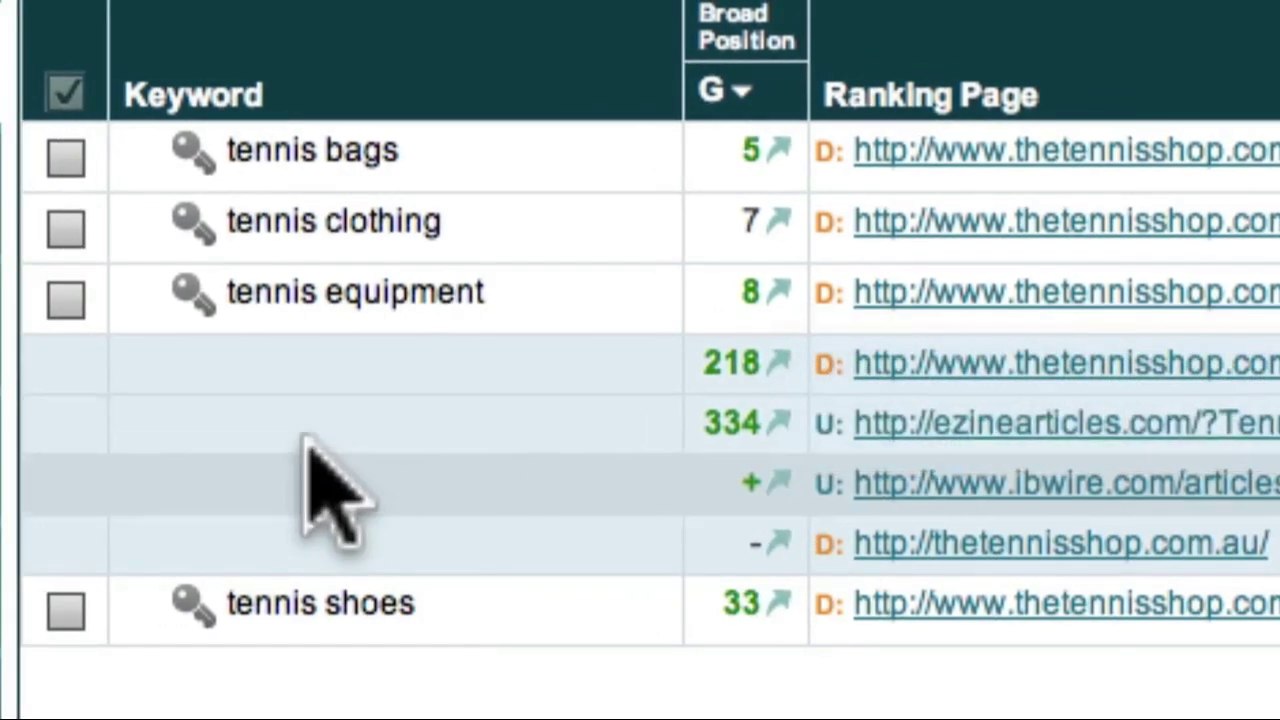
Edit the "tennis equipment" keyword, copy the ibwire.com URL from its target pages, delete it there and update the keyword.
left_click(66, 298)
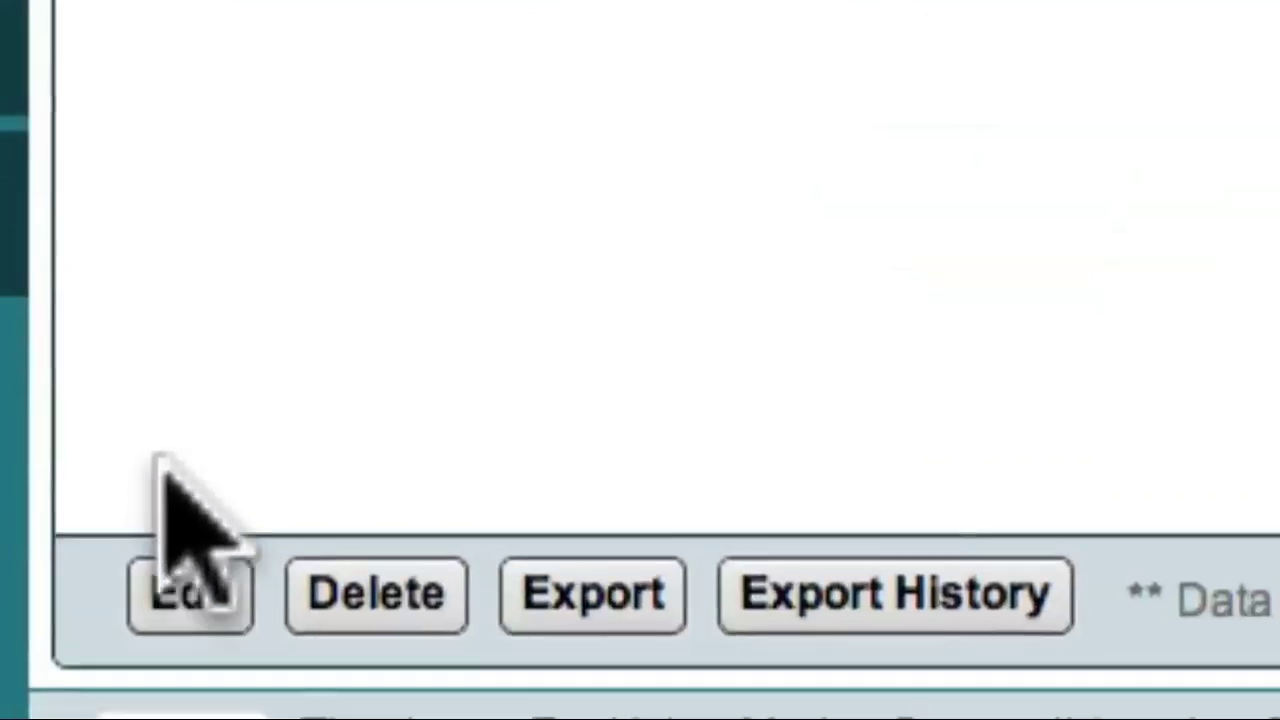
left_click(180, 570)
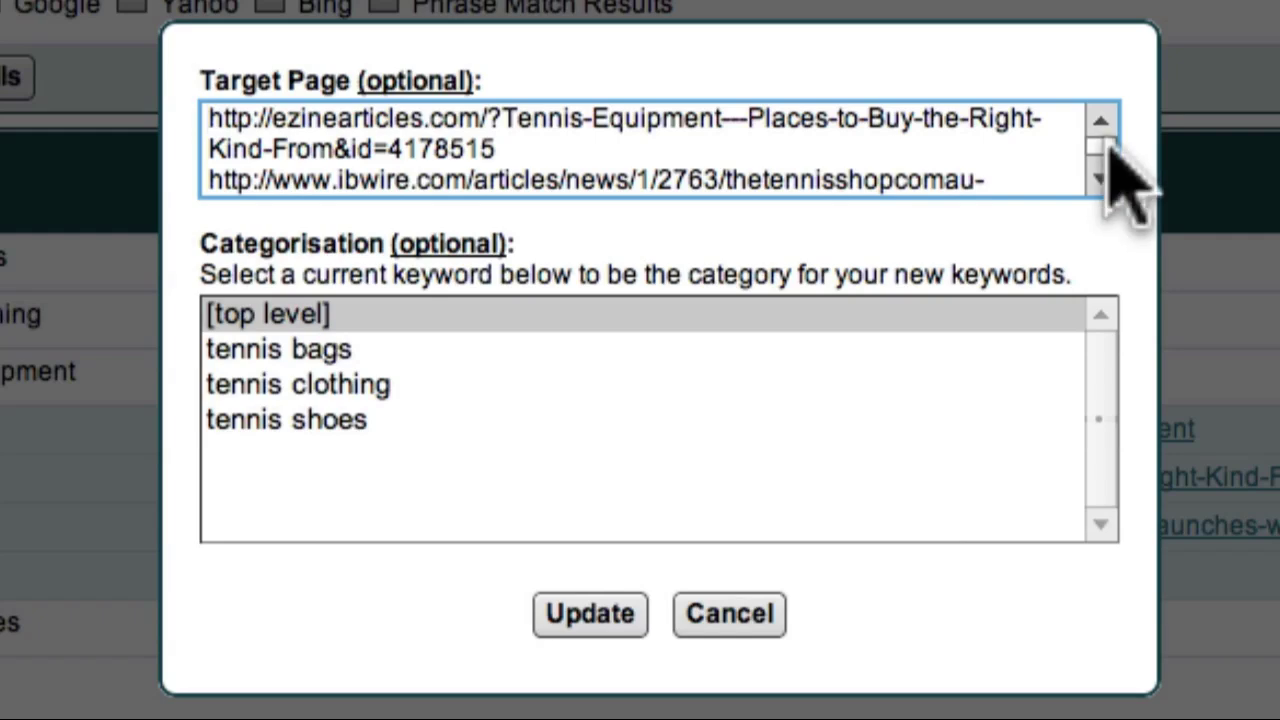
scroll(1110, 160, "down", 1)
scroll(1120, 190, "down", 1)
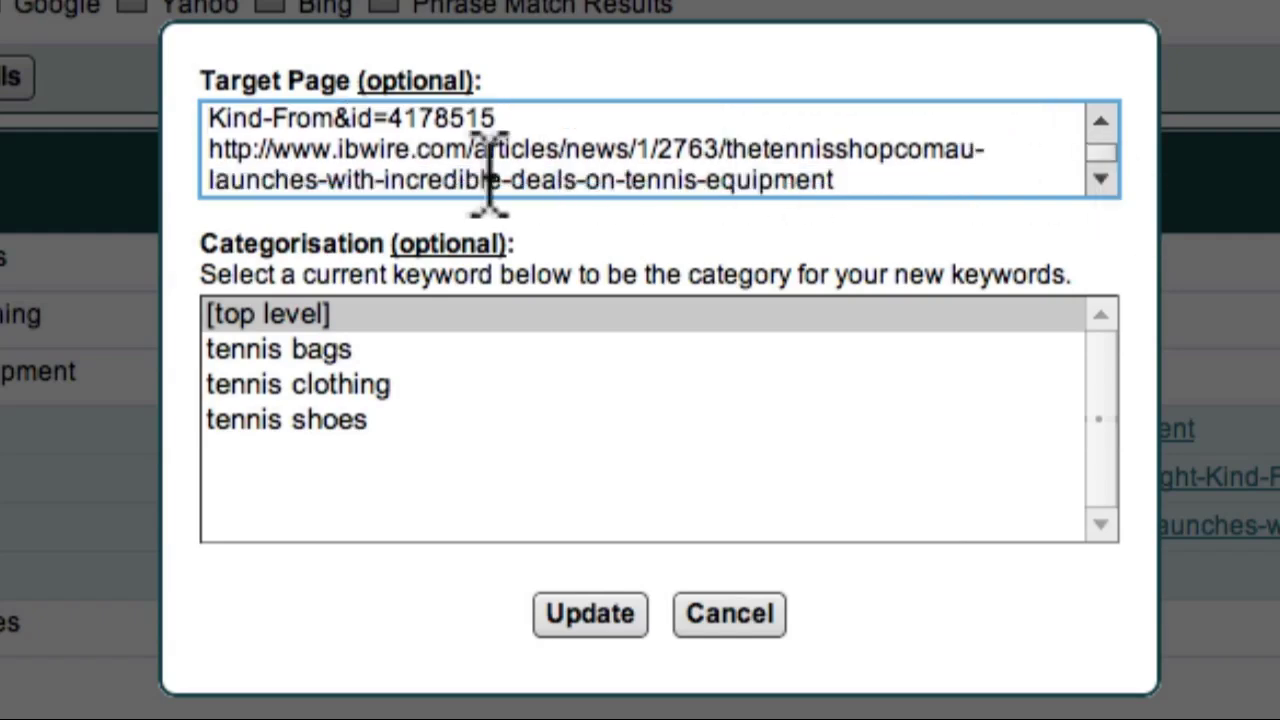
left_click_drag(207, 150, 872, 205)
key("super+c")
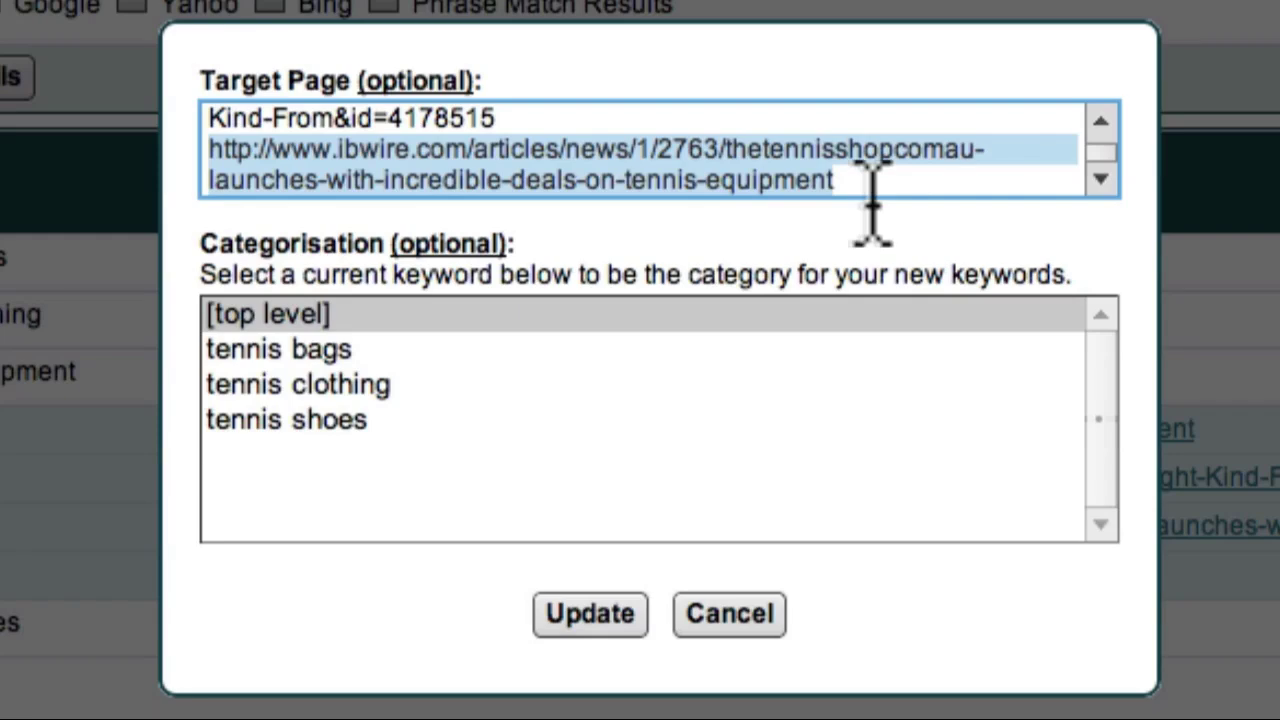
key("BackSpace")
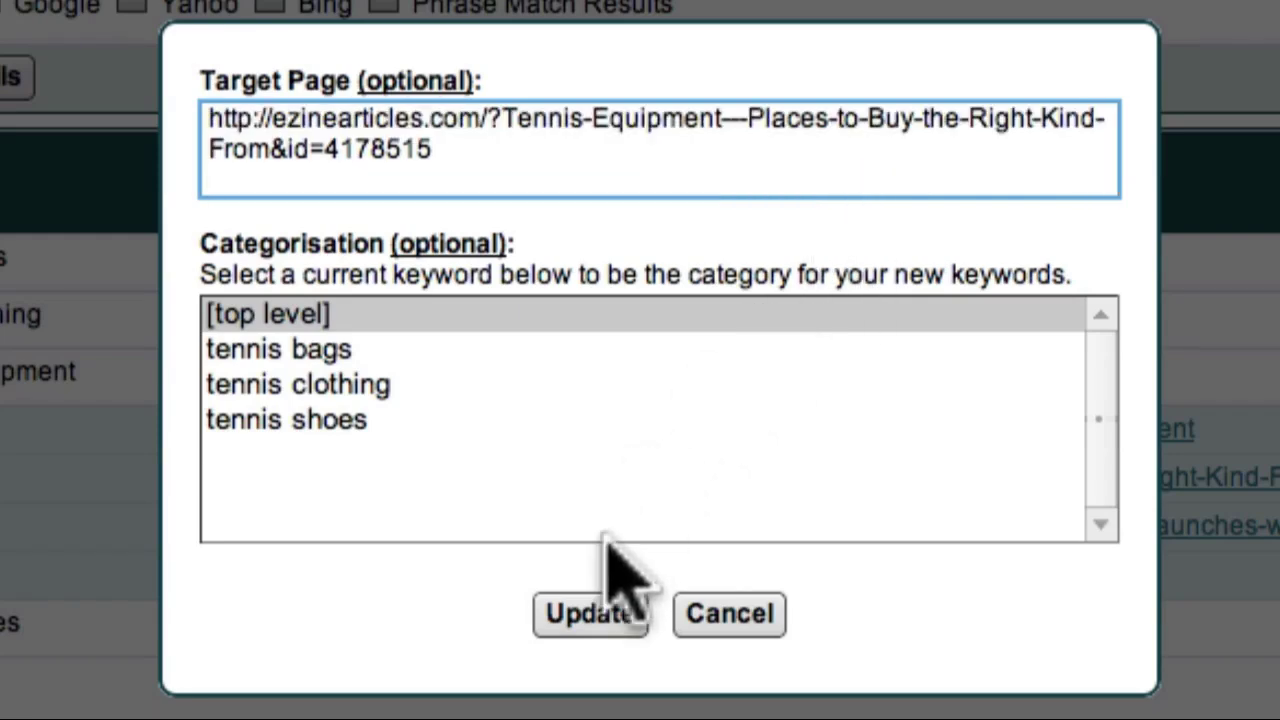
left_click(600, 604)
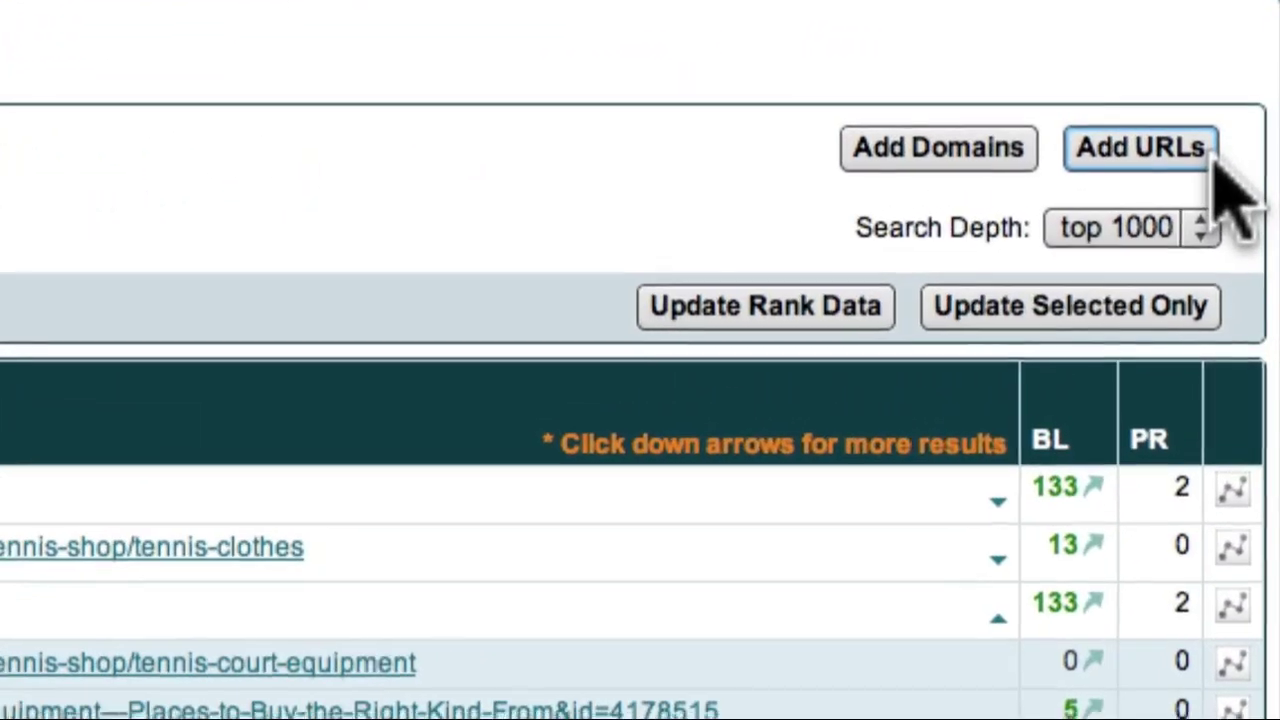
Add the copied ibwire.com article URL back to tracking for the keyword "tennis equipment".
left_click(1214, 160)
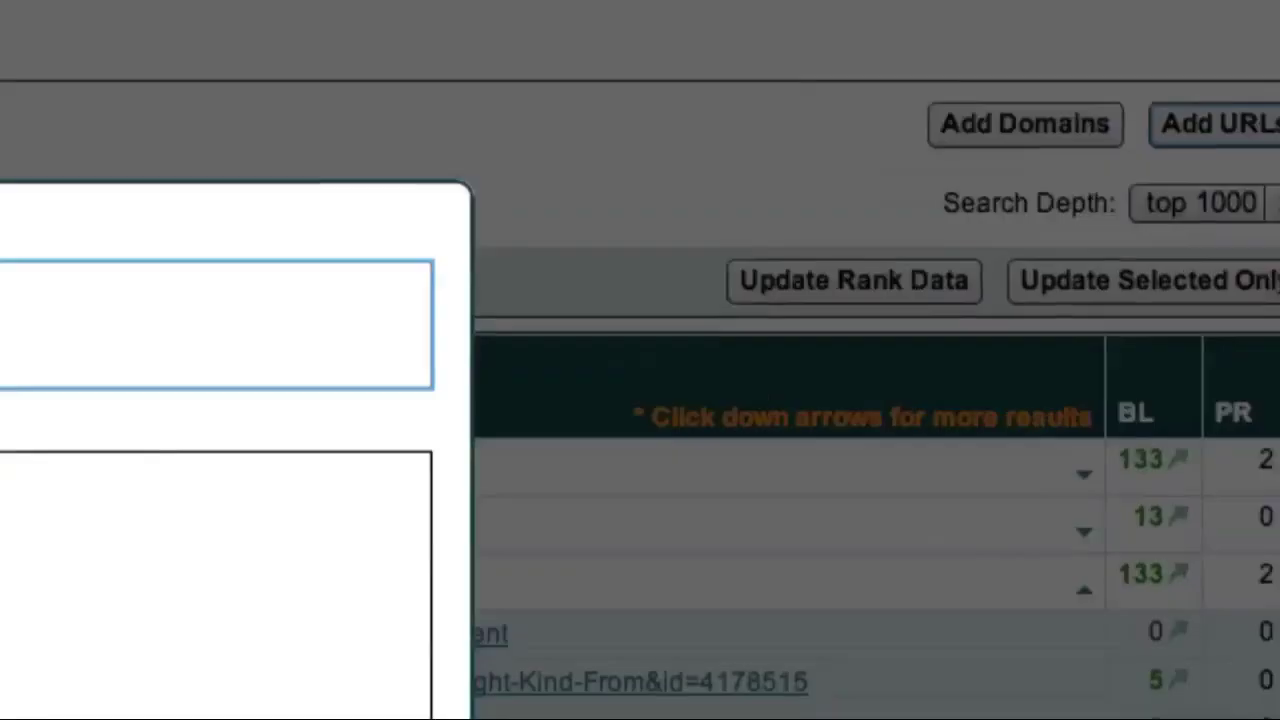
key("super+v")
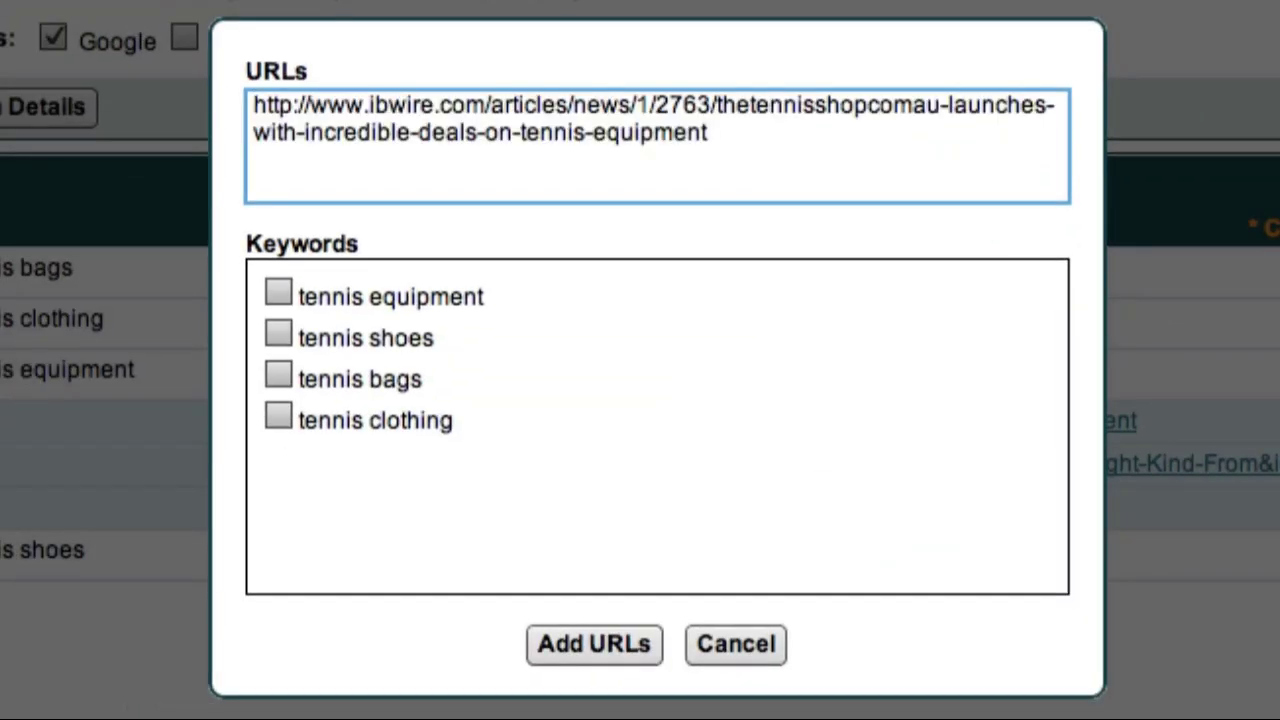
left_click(280, 291)
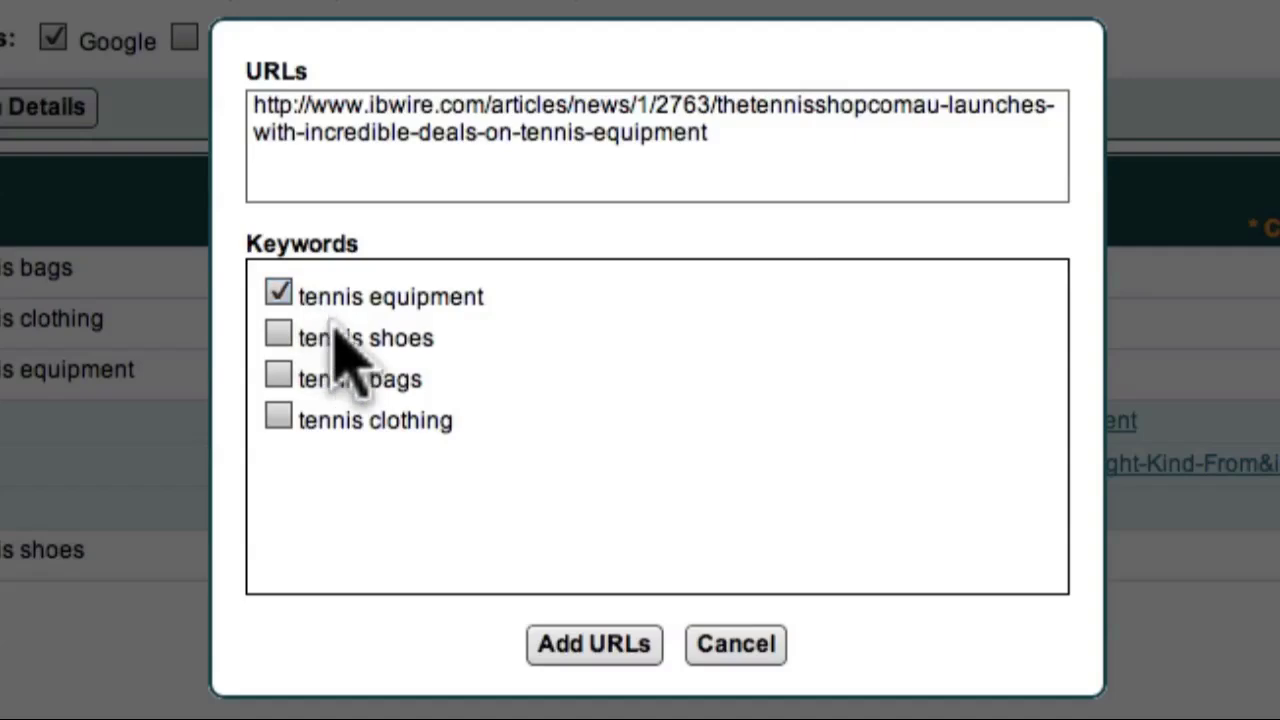
left_click(603, 655)
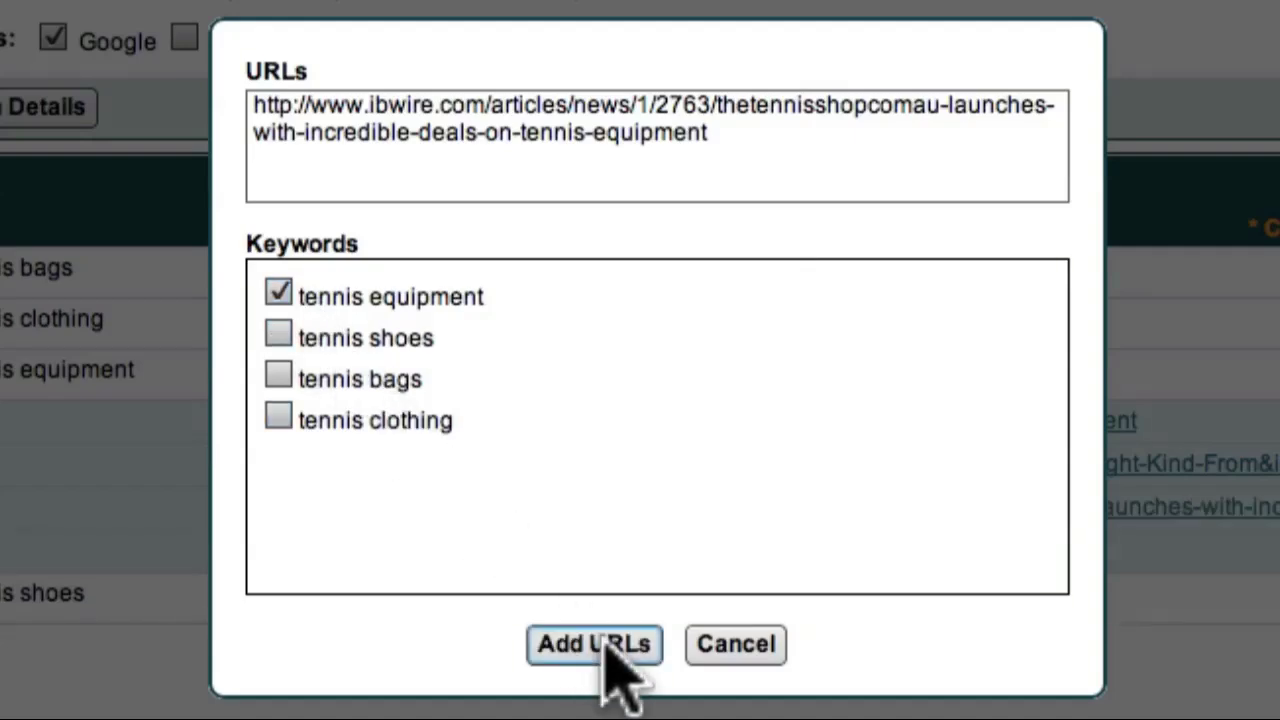